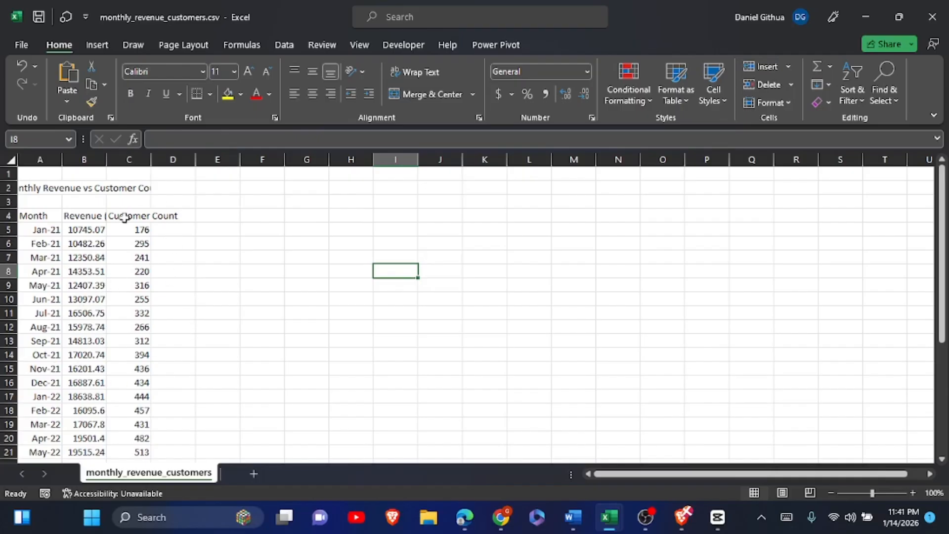
# AutoFit the column widths of the whole sheet so the title and headers fit.
pyautogui.hotkey('ctrl', 'a')
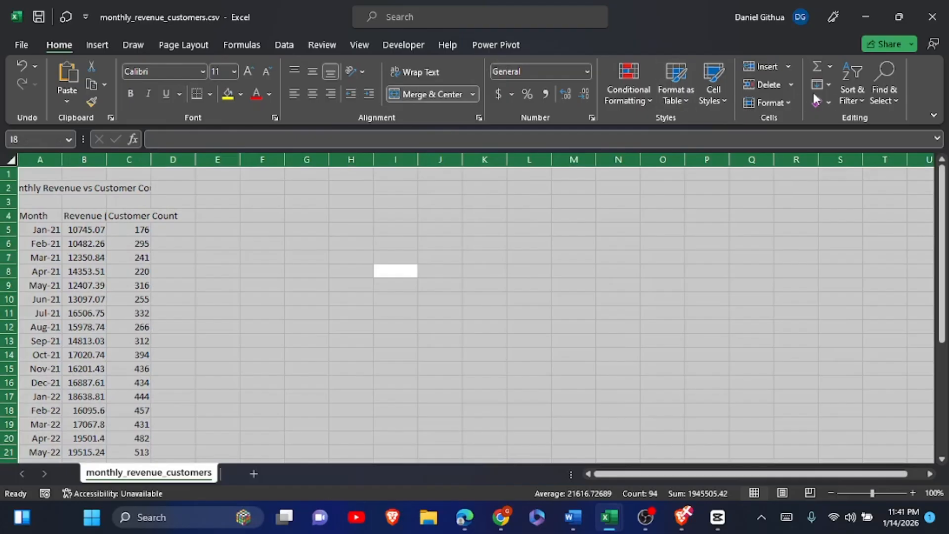
pyautogui.click(793, 104)
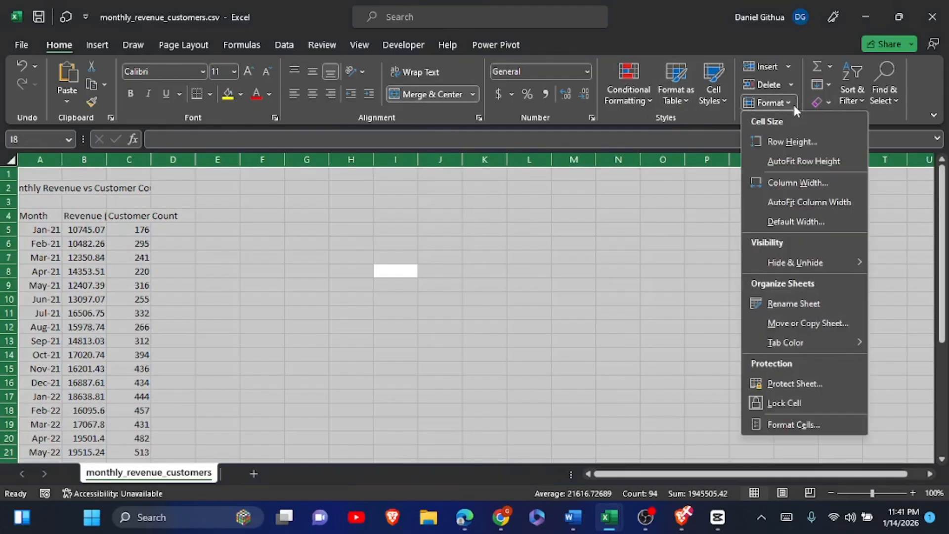
pyautogui.click(813, 209)
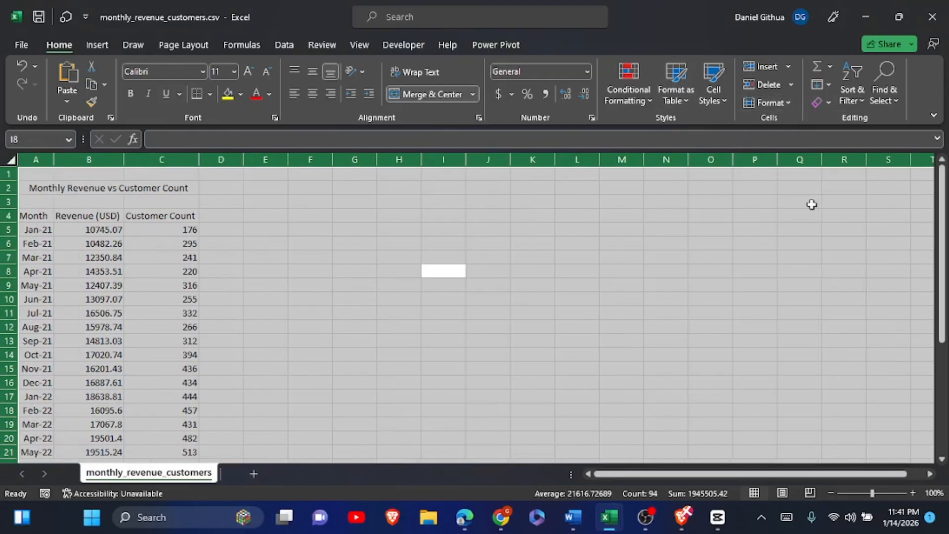
pyautogui.click(384, 271)
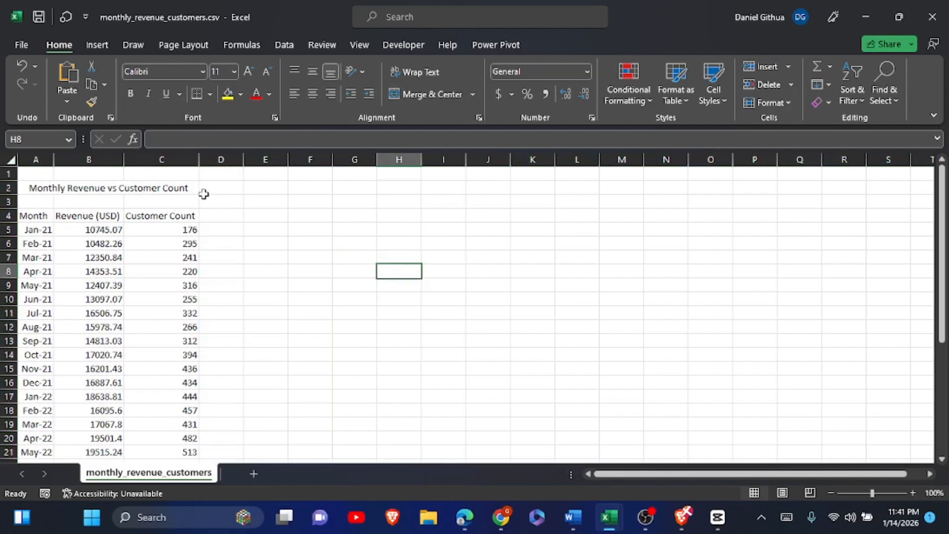
# Start a Clustered Column - Line combo chart from the data range A4:C34, including the Month, Revenue (USD) and Customer Count headers.
pyautogui.click(35, 215)
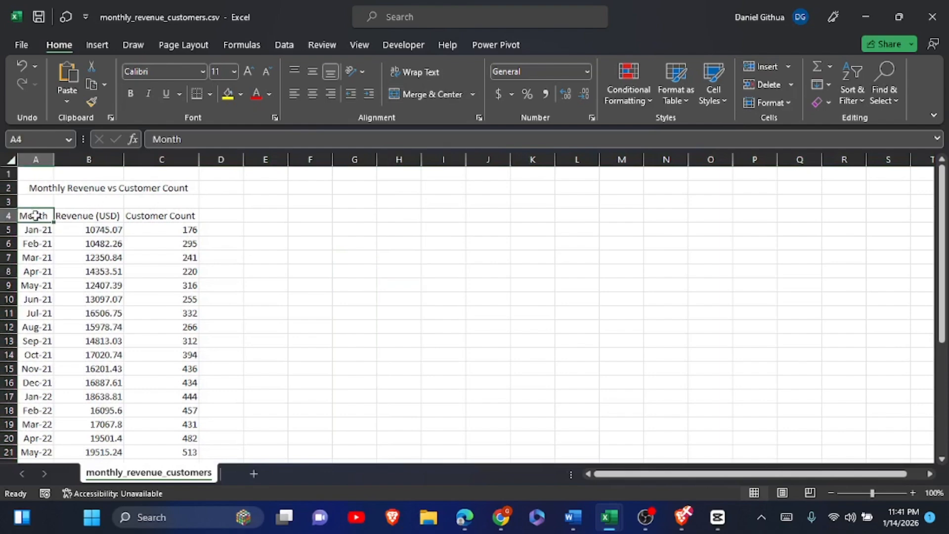
pyautogui.moveTo(36, 216); pyautogui.dragTo(190, 387)
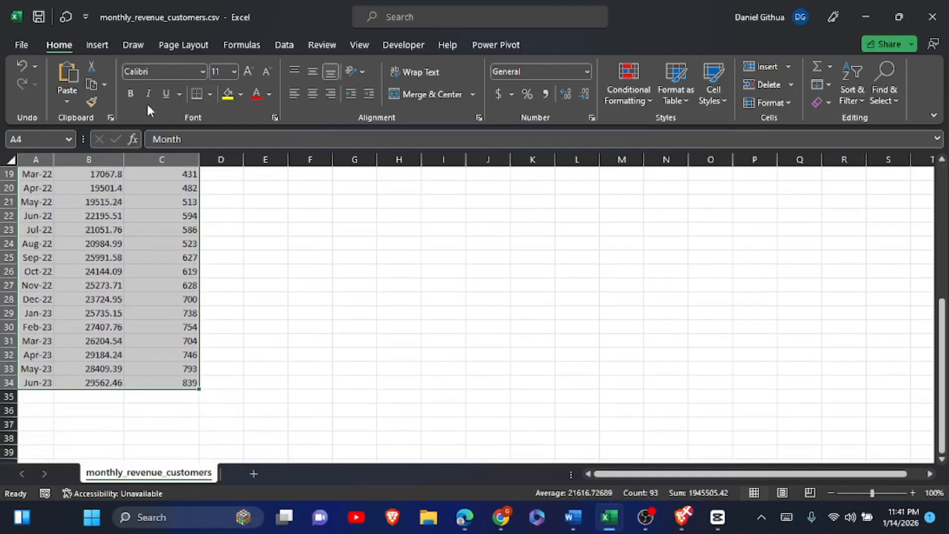
pyautogui.click(97, 45)
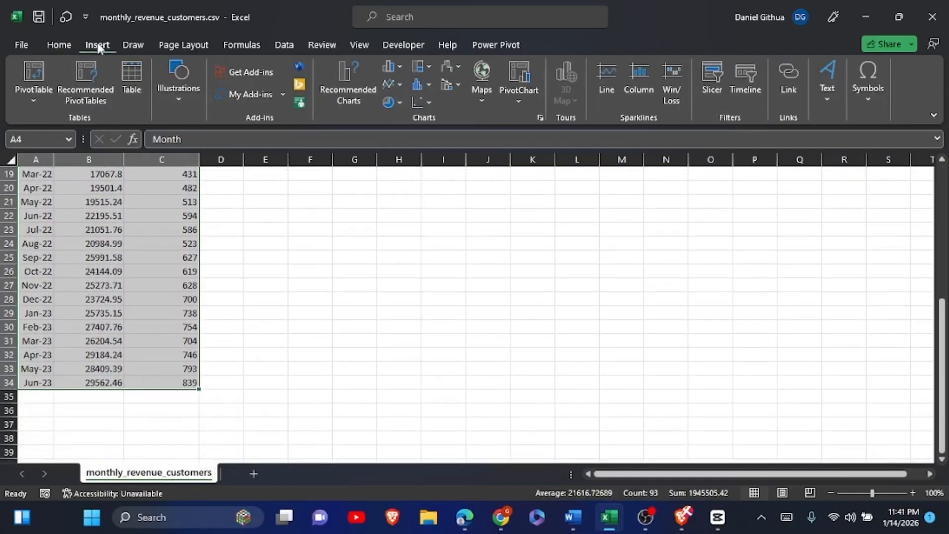
pyautogui.click(358, 100)
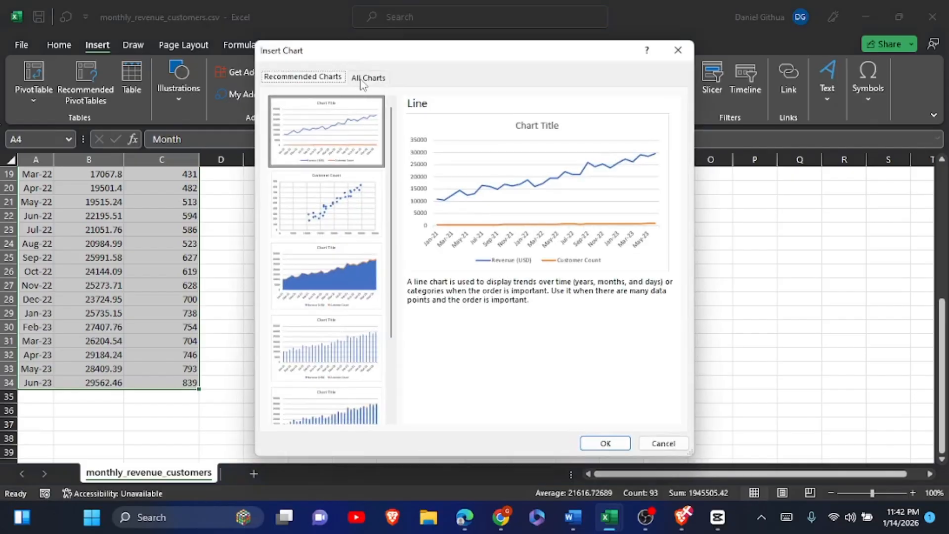
pyautogui.click(365, 79)
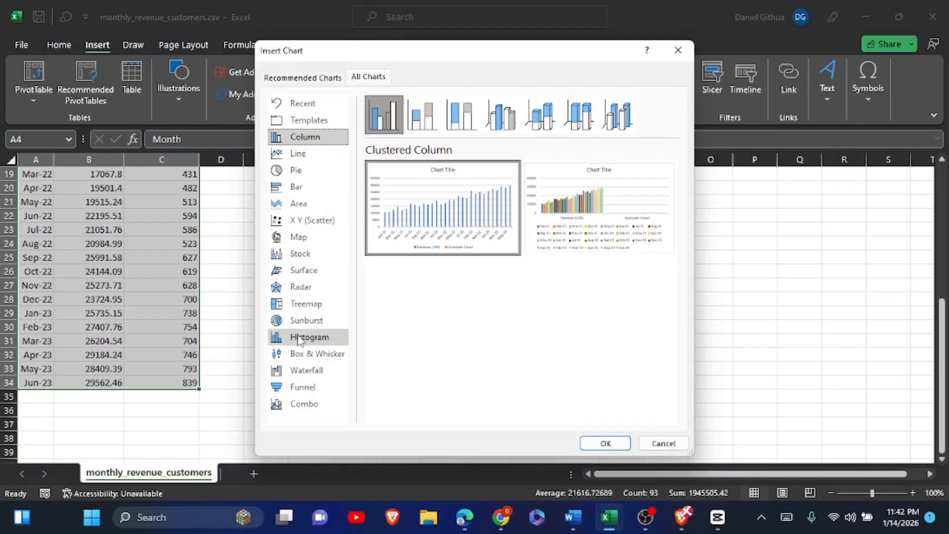
pyautogui.click(297, 405)
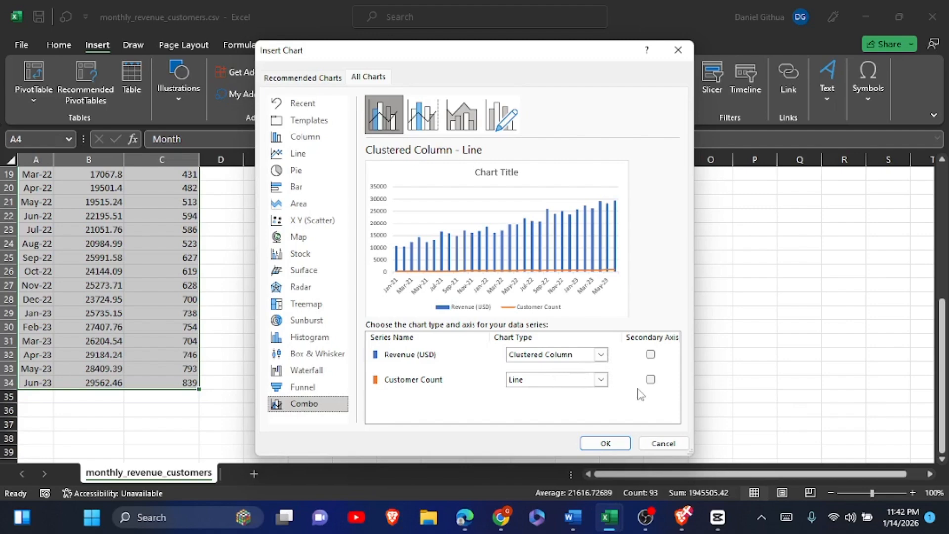
pyautogui.click(651, 379)
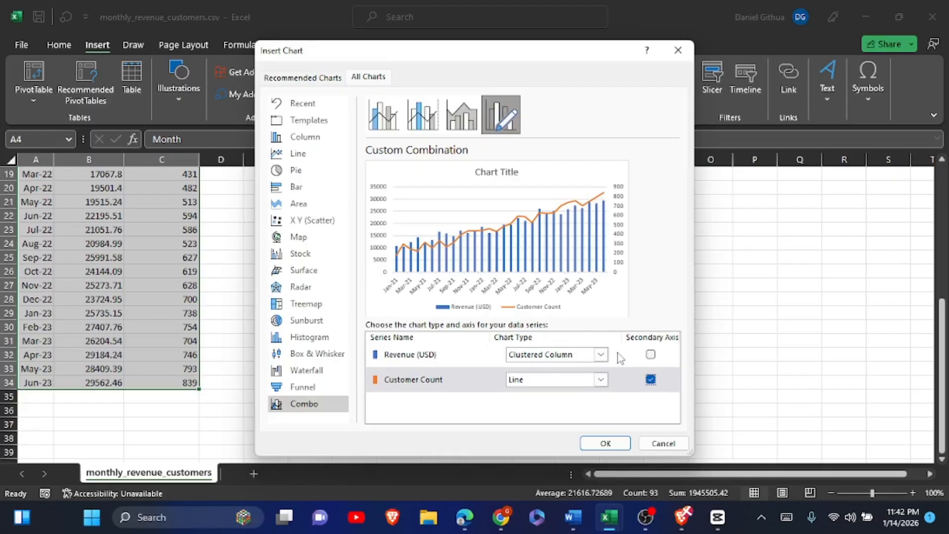
pyautogui.click(650, 379)
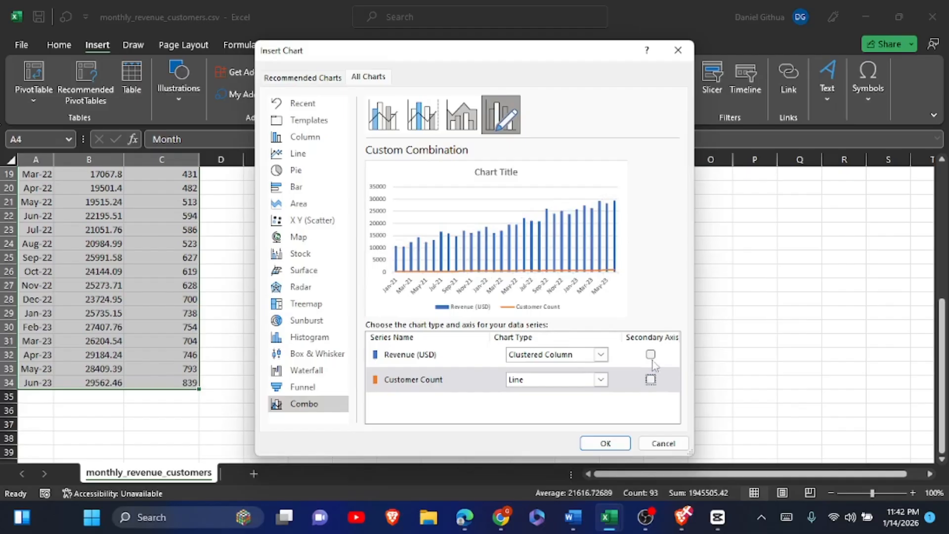
pyautogui.click(651, 354)
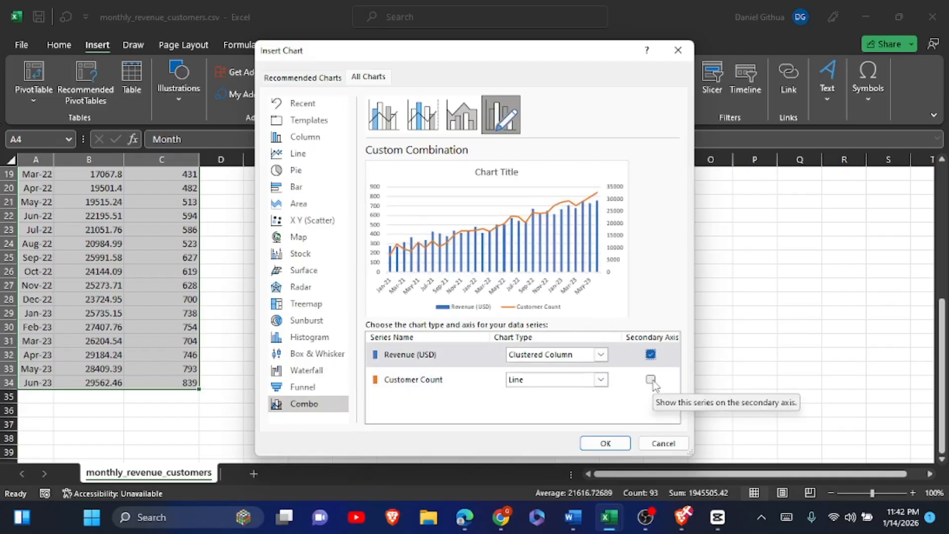
pyautogui.click(651, 379)
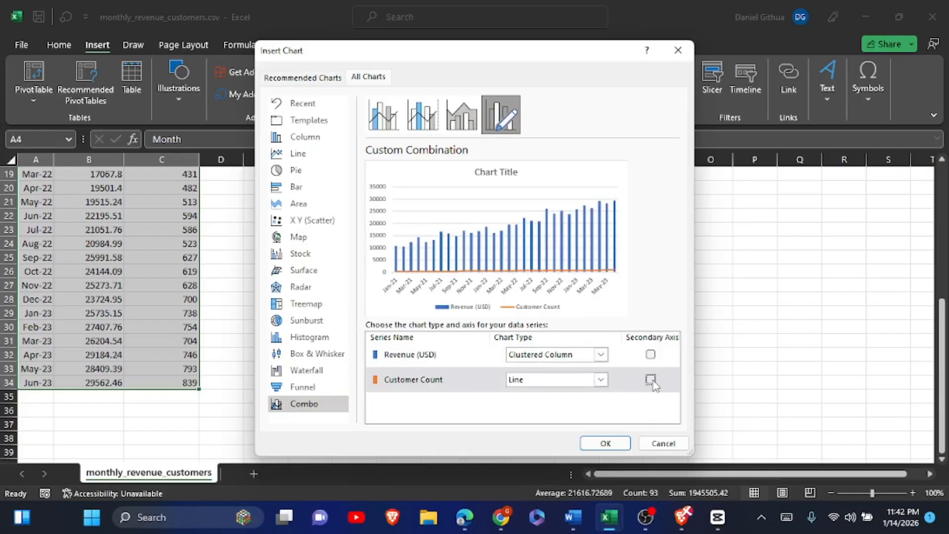
# Insert the combo chart with Customer Count on the secondary axis and place it beside the first rows of data.
pyautogui.click(651, 380)
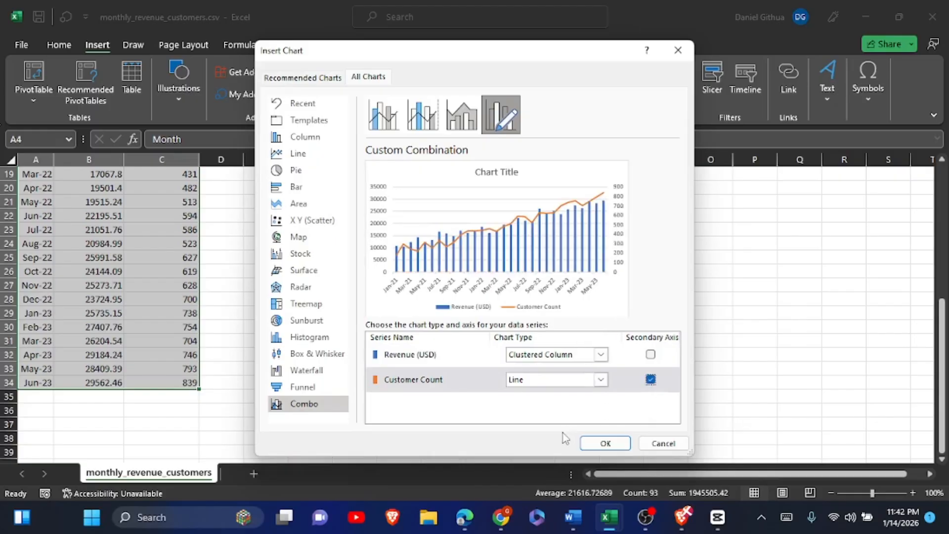
pyautogui.click(592, 443)
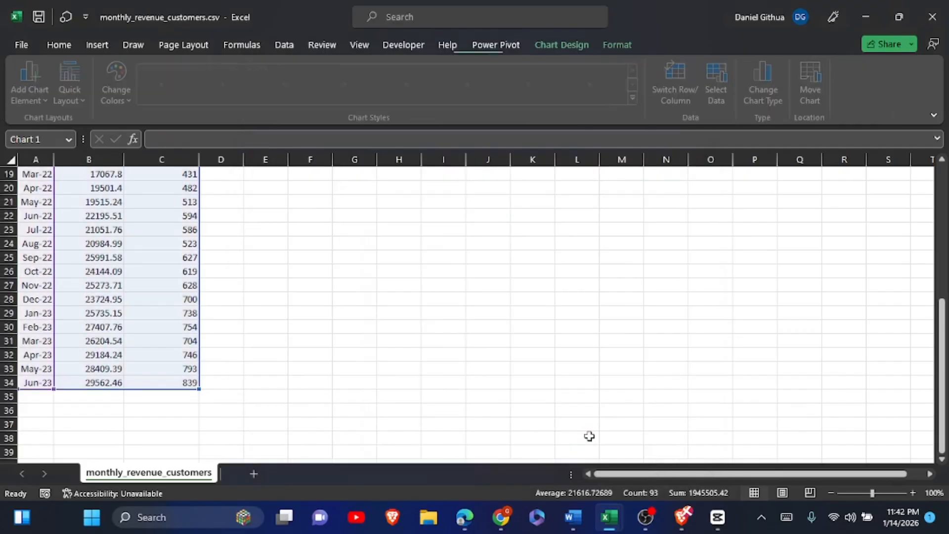
pyautogui.moveTo(555, 214); pyautogui.dragTo(561, 179)
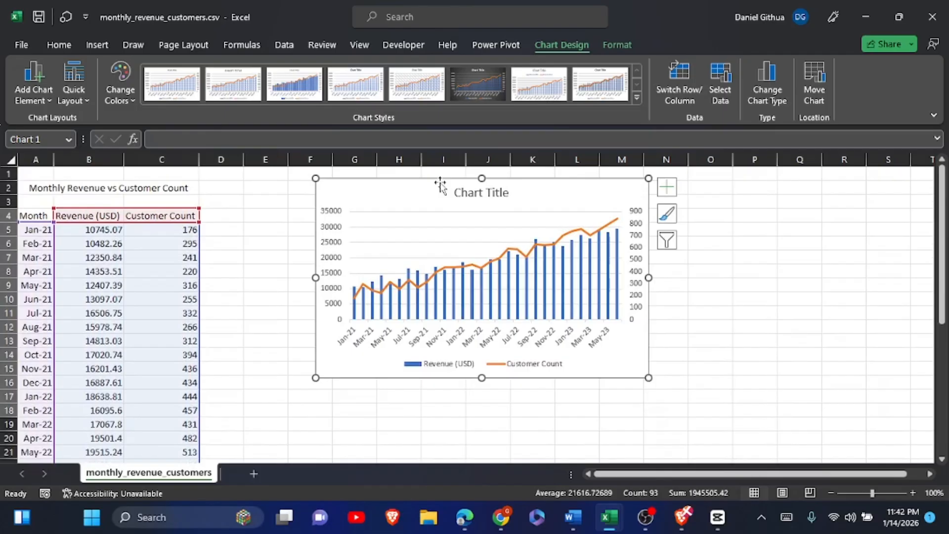
# Set the chart's text to Times New Roman at font size 12.
pyautogui.click(62, 42)
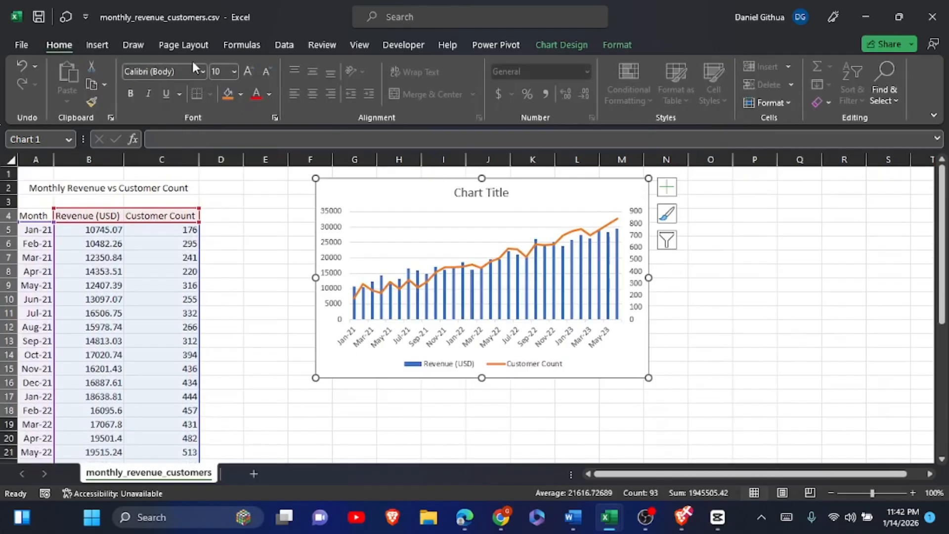
pyautogui.click(248, 69)
pyautogui.click(247, 69)
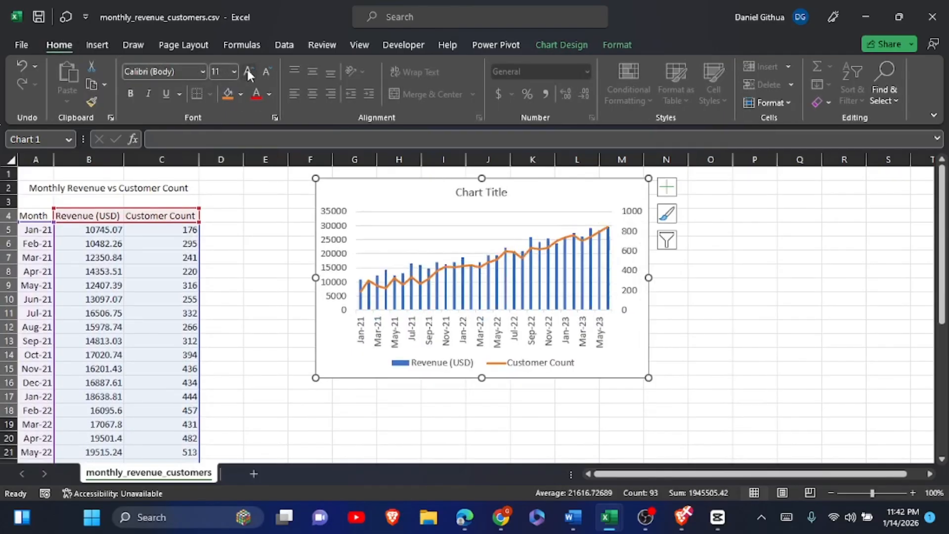
pyautogui.click(248, 69)
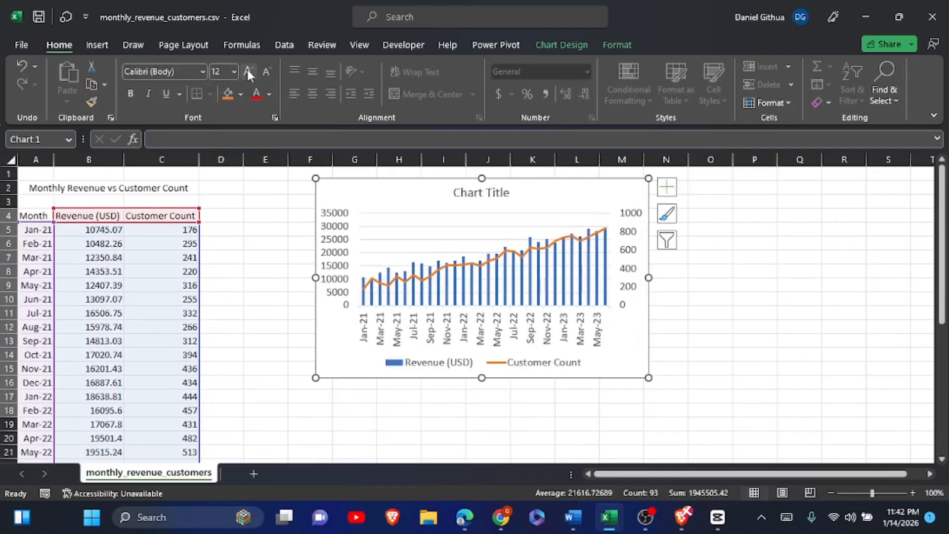
pyautogui.click(201, 72)
pyautogui.write('Times New Roman')
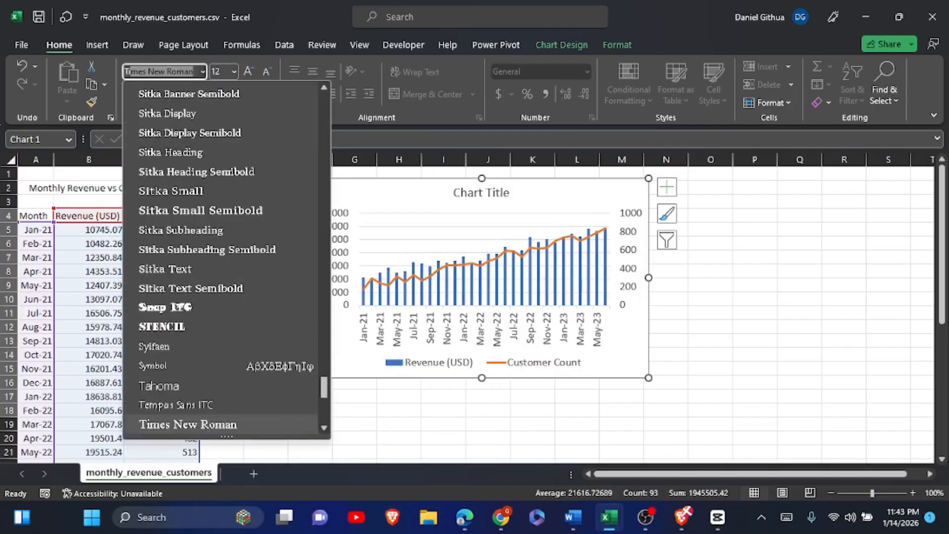
pyautogui.click(217, 424)
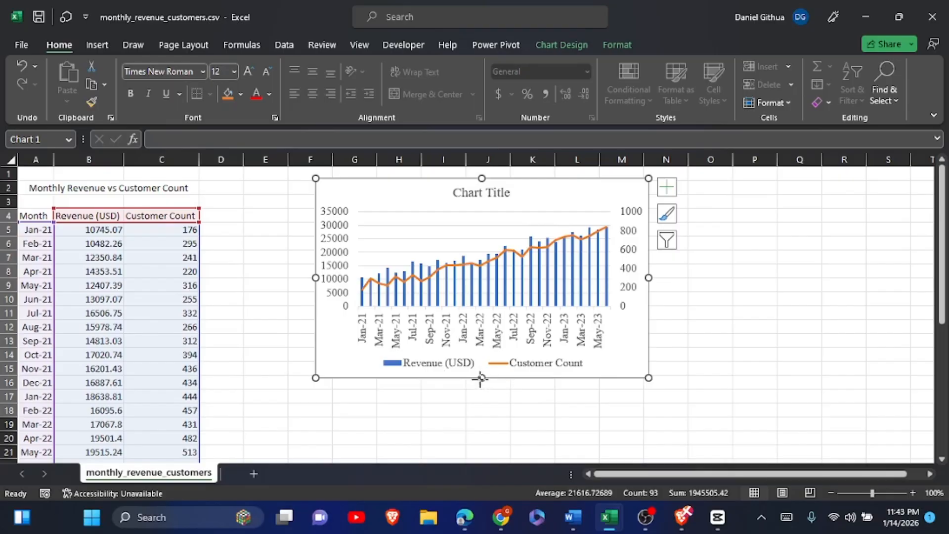
# Enlarge the chart to span about columns F to P down to about row 19, and add axis titles.
pyautogui.moveTo(481, 378); pyautogui.dragTo(490, 433)
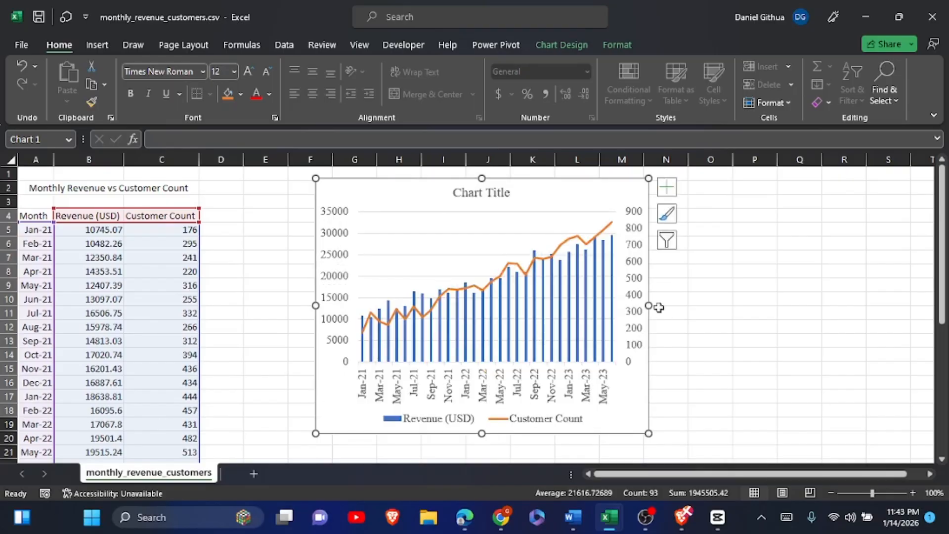
pyautogui.moveTo(649, 305); pyautogui.dragTo(759, 316)
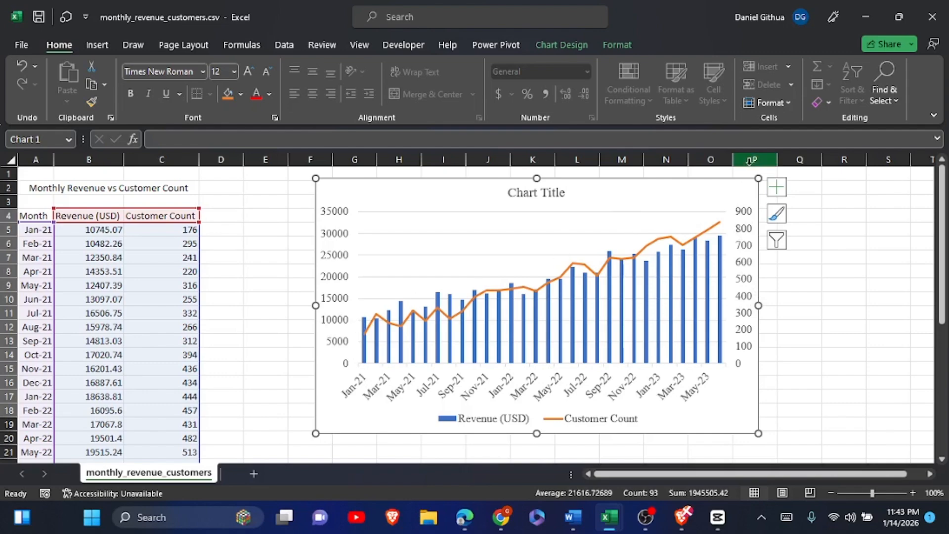
pyautogui.click(777, 188)
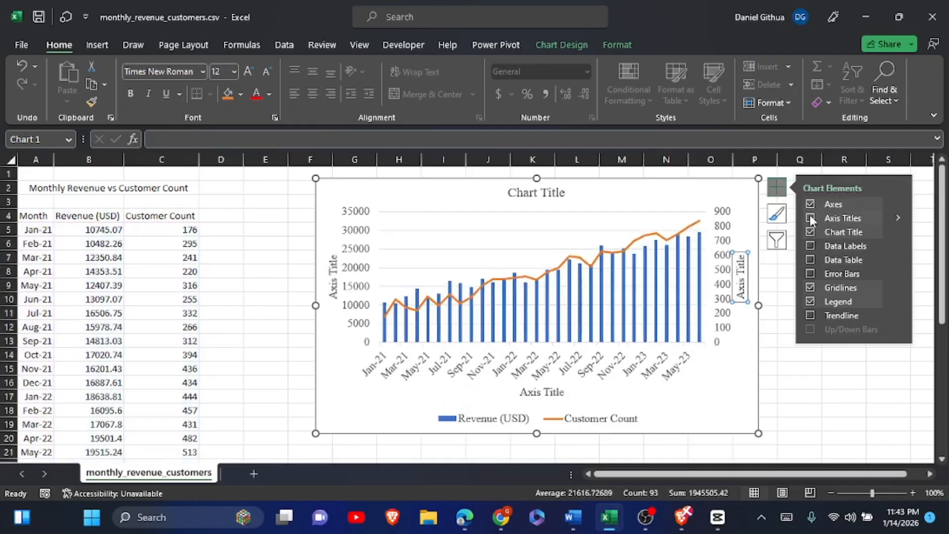
pyautogui.click(811, 217)
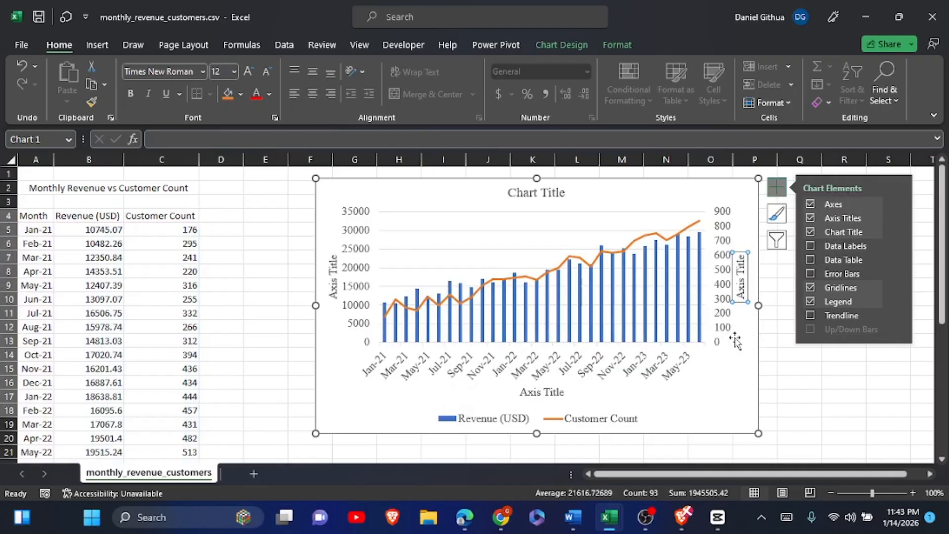
# Set the secondary vertical axis title to "Customer Count" and the horizontal axis title to "Month".
pyautogui.write('Cu')
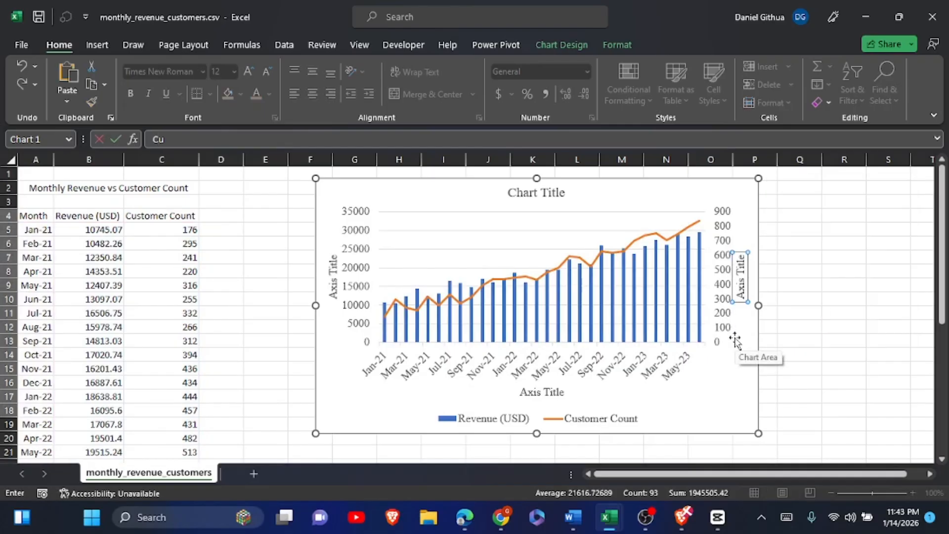
pyautogui.write('stomer Count')
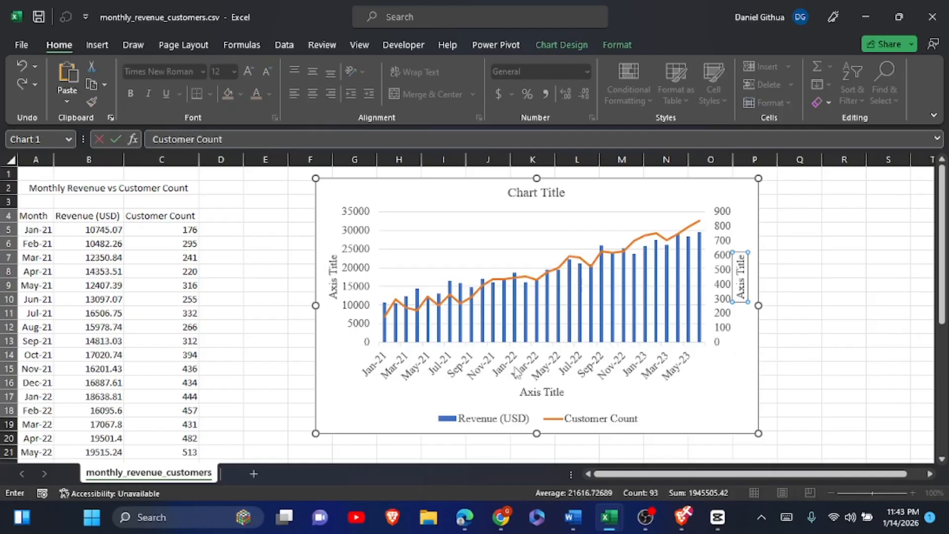
pyautogui.click(536, 393)
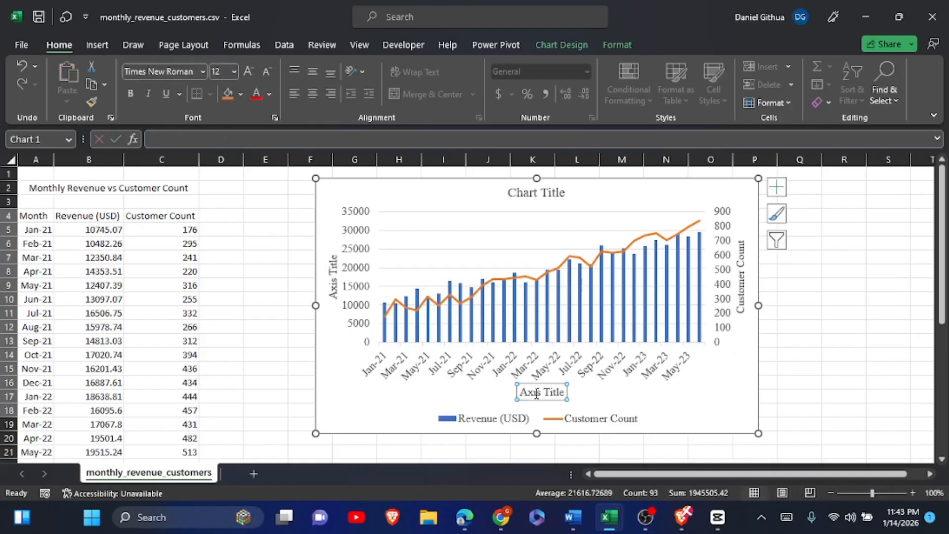
pyautogui.write('Month')
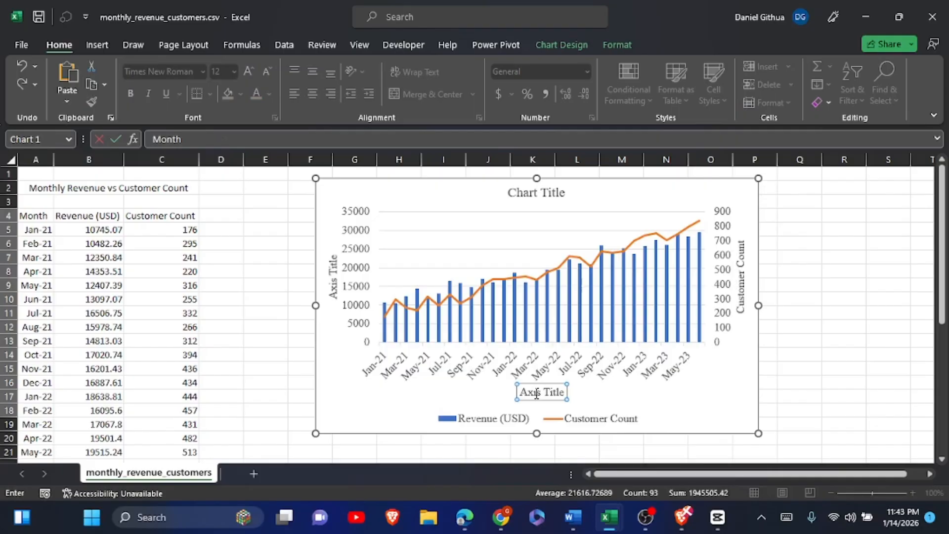
# Set the primary vertical axis title to "Revenue (USD)".
pyautogui.click(339, 279)
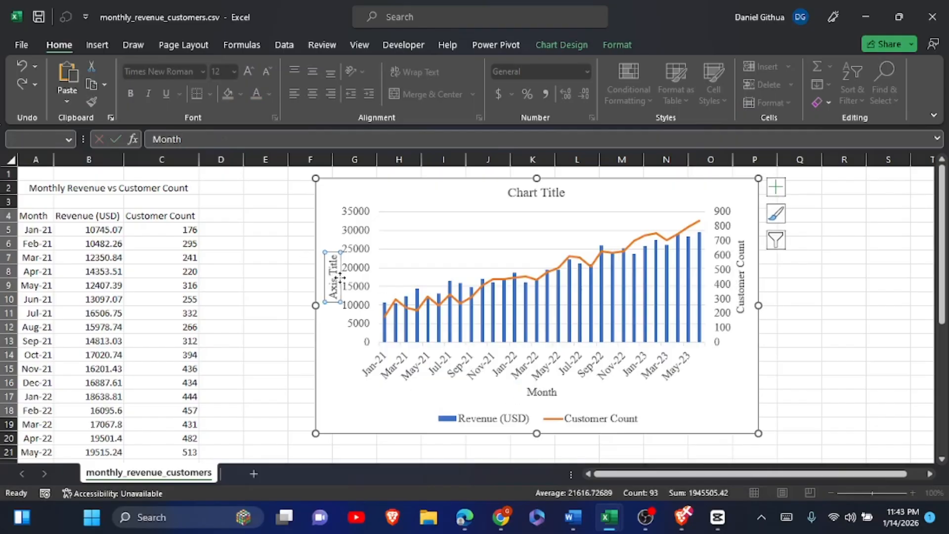
pyautogui.write('R')
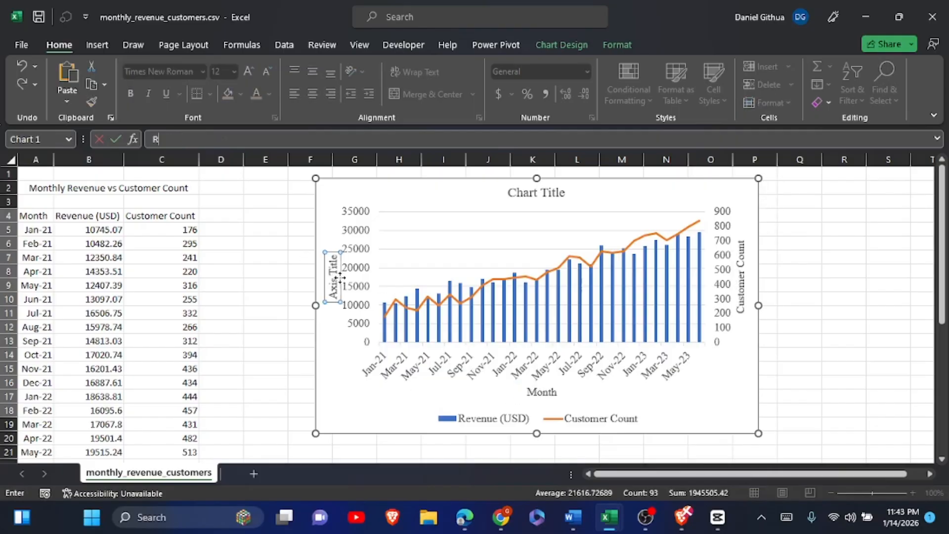
pyautogui.write('evenue (USD')
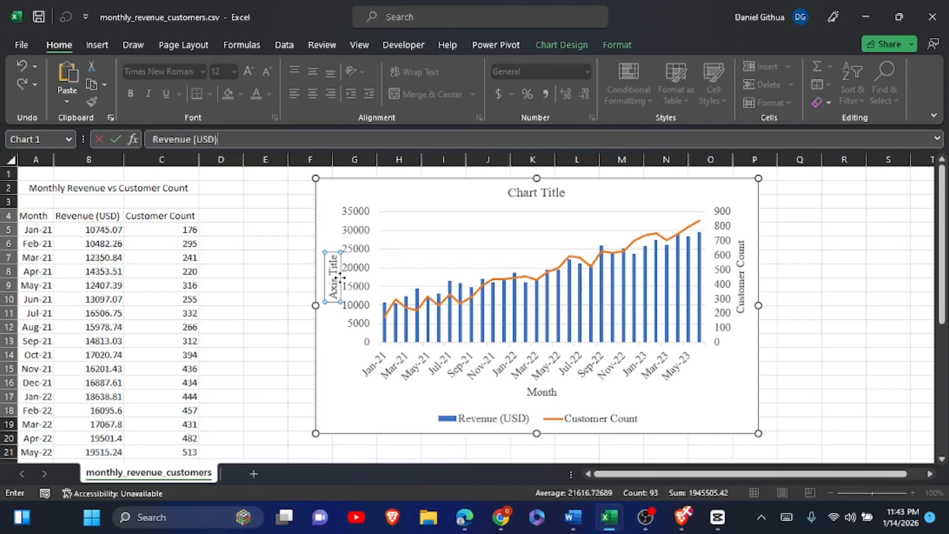
# Set the chart title to "Monthly Revenue VS Customer Count".
pyautogui.click(546, 194)
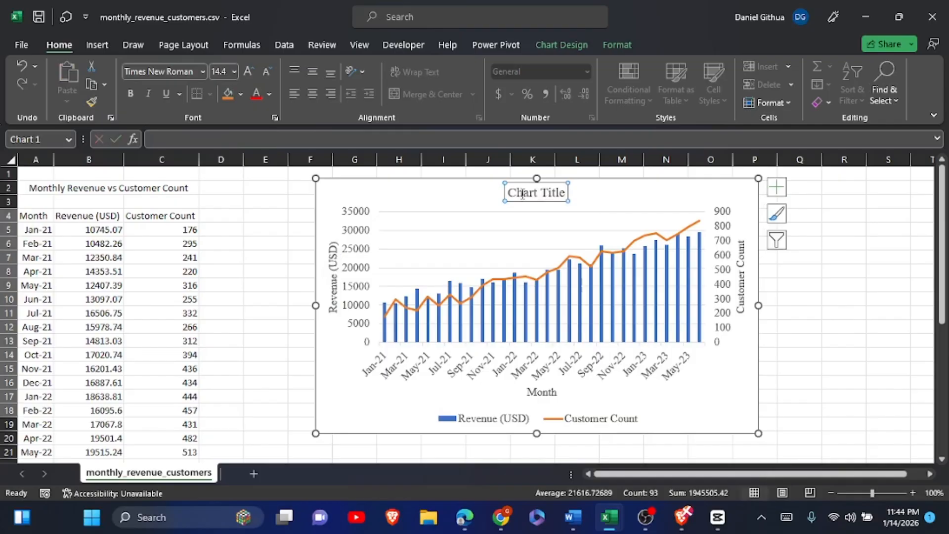
pyautogui.write('Month')
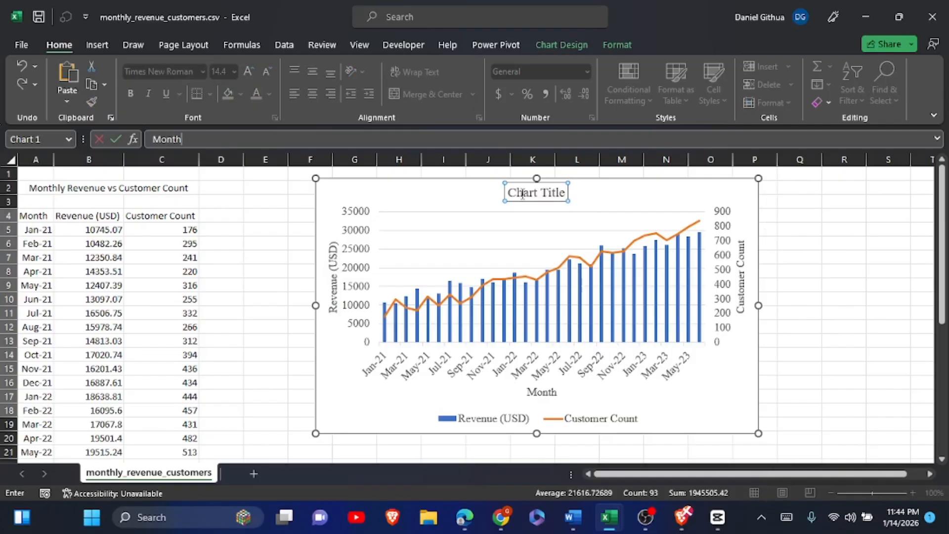
pyautogui.write('ly Revenue VS Customer')
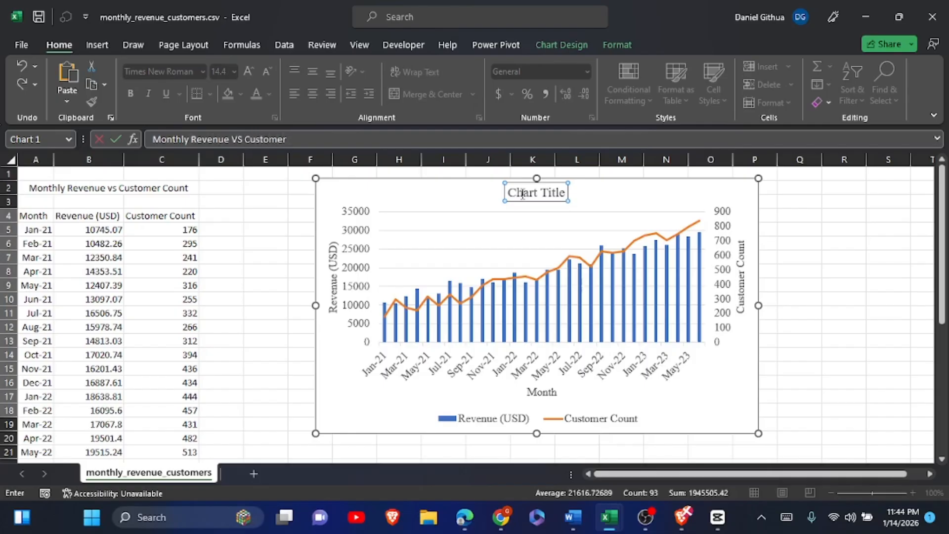
pyautogui.write(' Count')
pyautogui.click(825, 311)
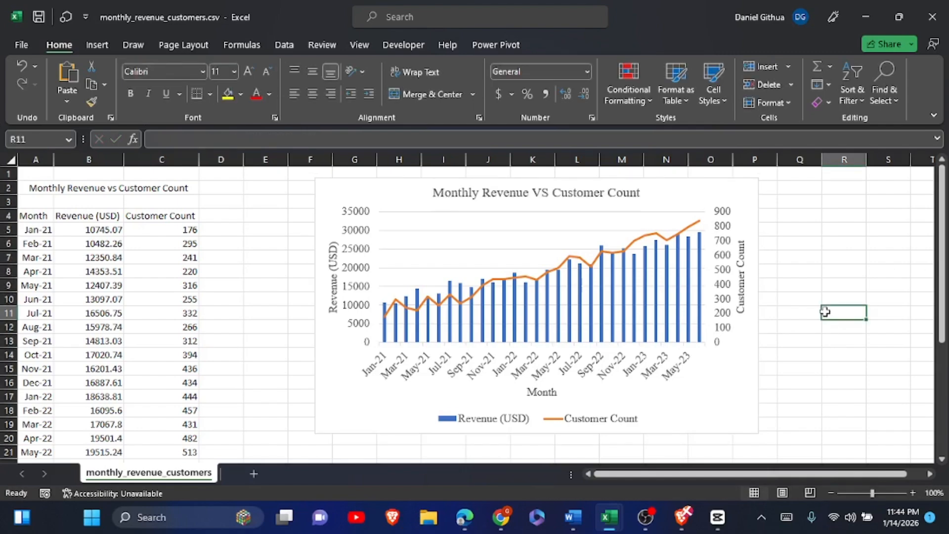
# Apply the dark chart style Style 6 to the combo chart.
pyautogui.click(744, 195)
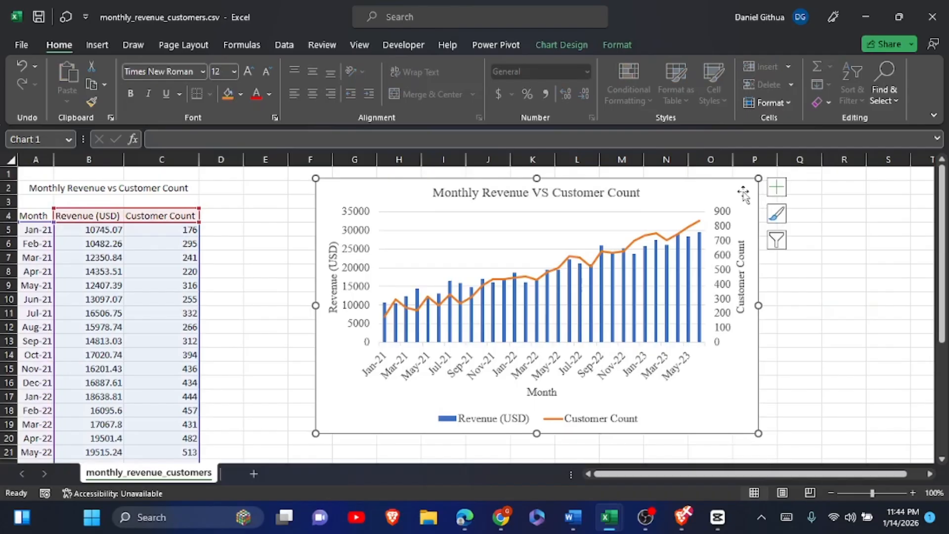
pyautogui.click(561, 45)
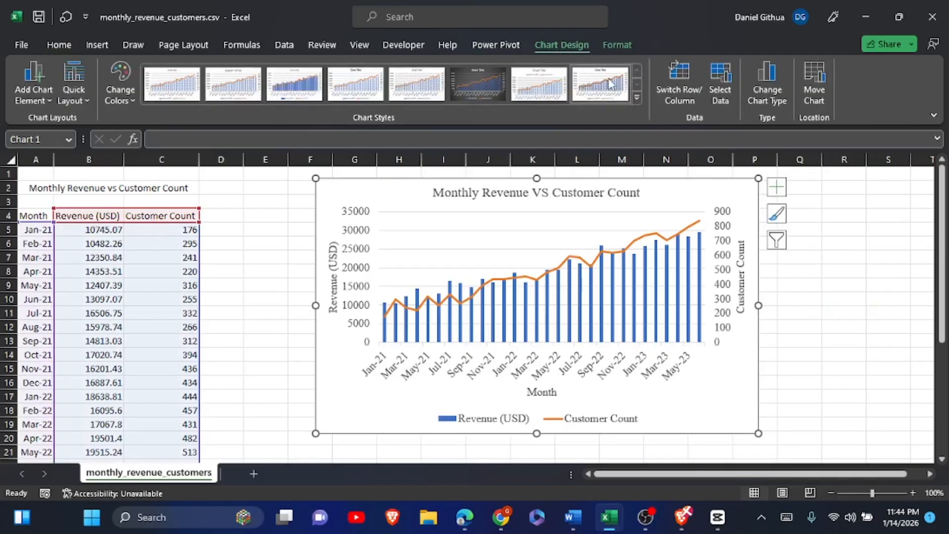
pyautogui.click(637, 99)
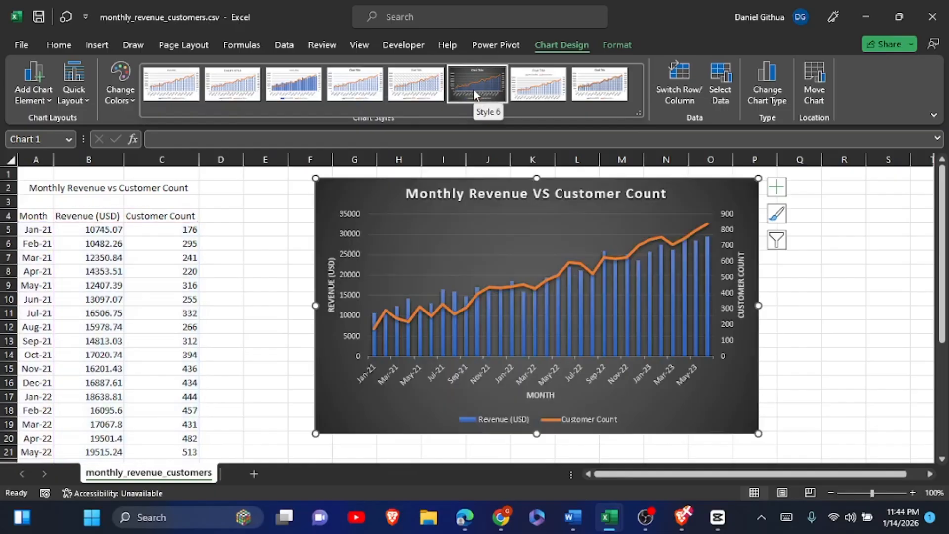
pyautogui.click(473, 89)
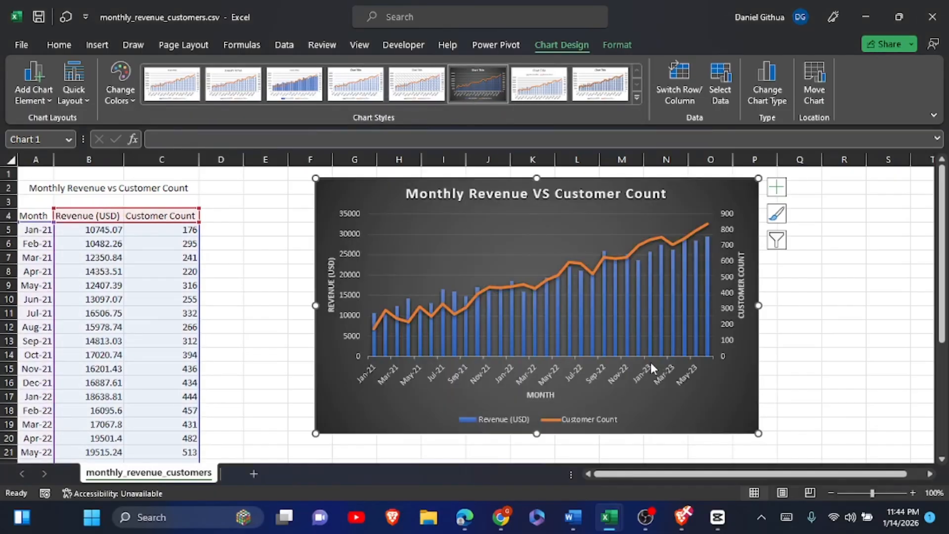
# Enlarge the chart to span about columns F to Q and down to about row 21.
pyautogui.moveTo(537, 434)
pyautogui.mouseDown()
pyautogui.moveTo(541, 458)
pyautogui.moveTo(548, 419)
pyautogui.mouseUp()
pyautogui.moveTo(551, 406); pyautogui.dragTo(551, 407)
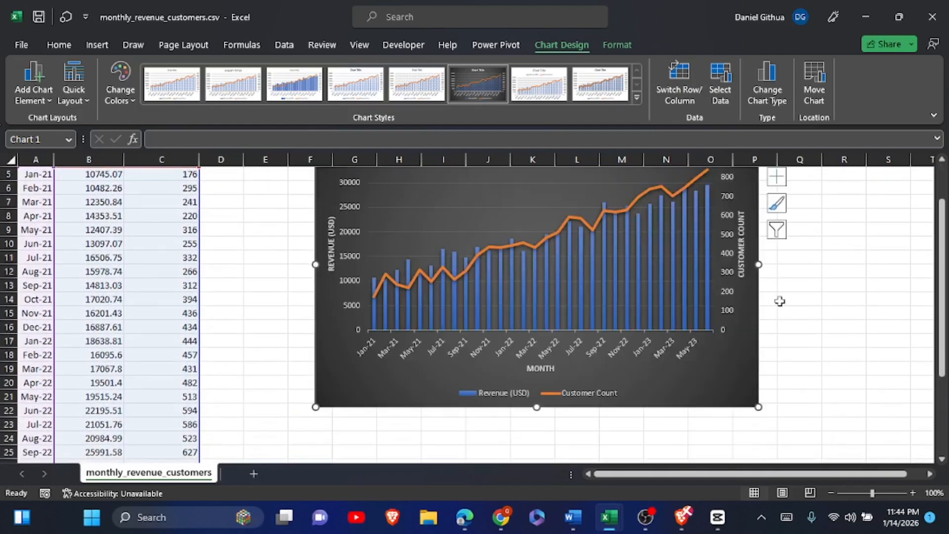
pyautogui.moveTo(942, 253); pyautogui.dragTo(944, 226)
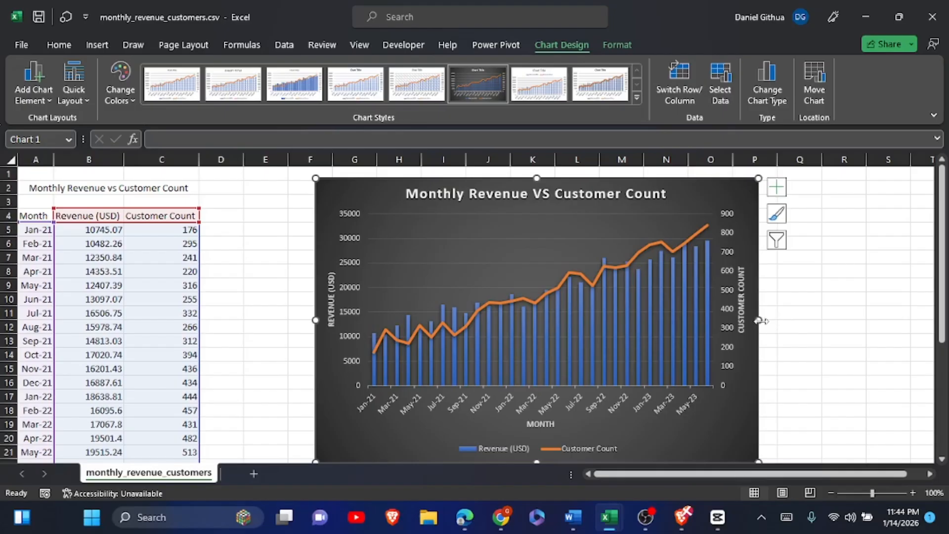
pyautogui.moveTo(759, 319); pyautogui.dragTo(824, 319)
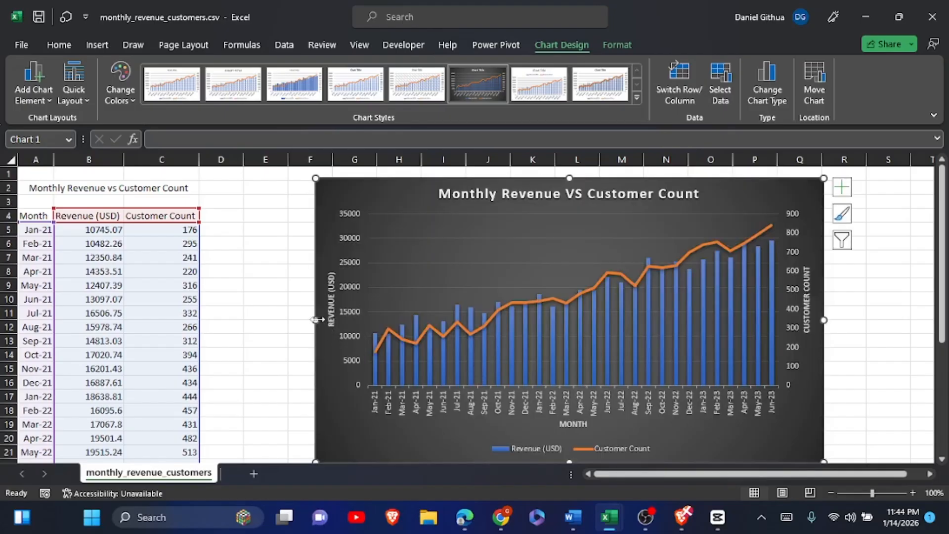
pyautogui.moveTo(316, 320); pyautogui.dragTo(290, 320)
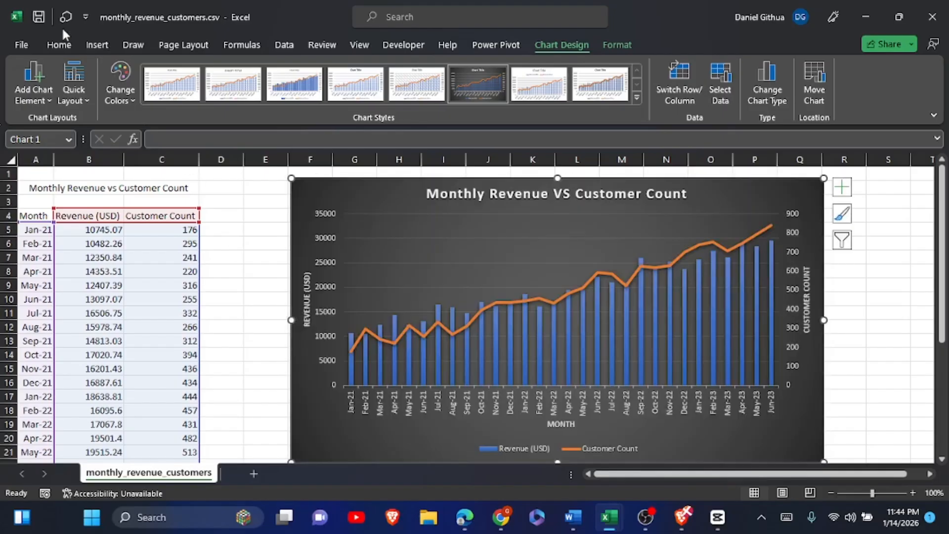
# Set the restyled chart's text to Times New Roman at font size 12.
pyautogui.click(59, 45)
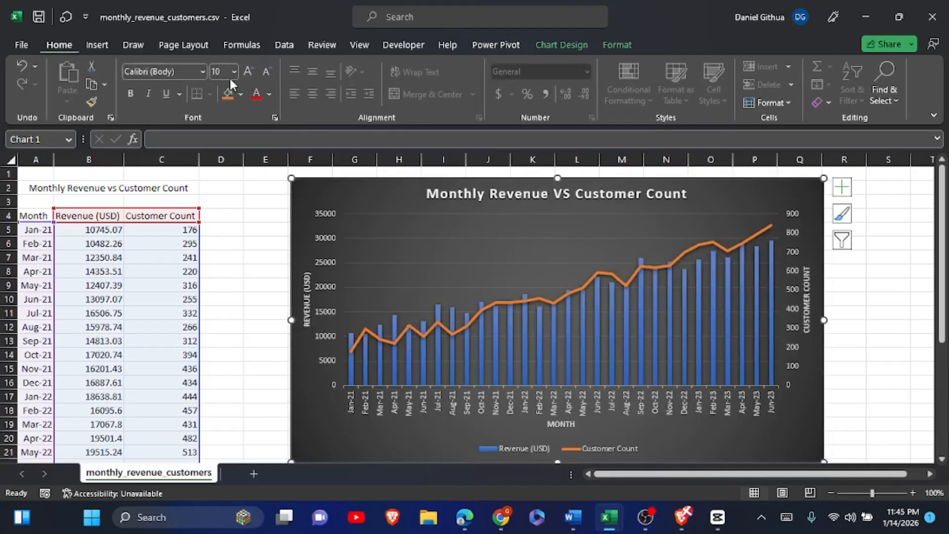
pyautogui.click(203, 71)
pyautogui.click(206, 168)
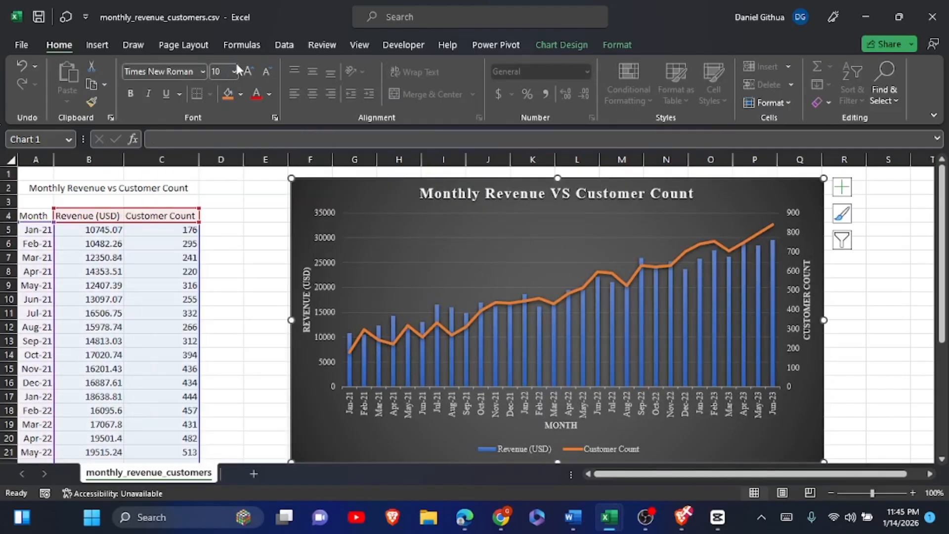
pyautogui.click(250, 72)
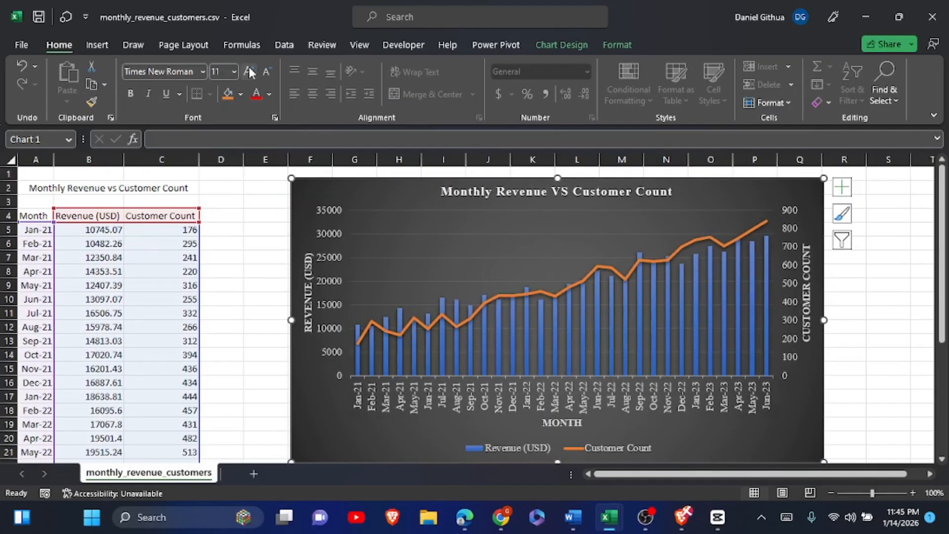
pyautogui.click(249, 72)
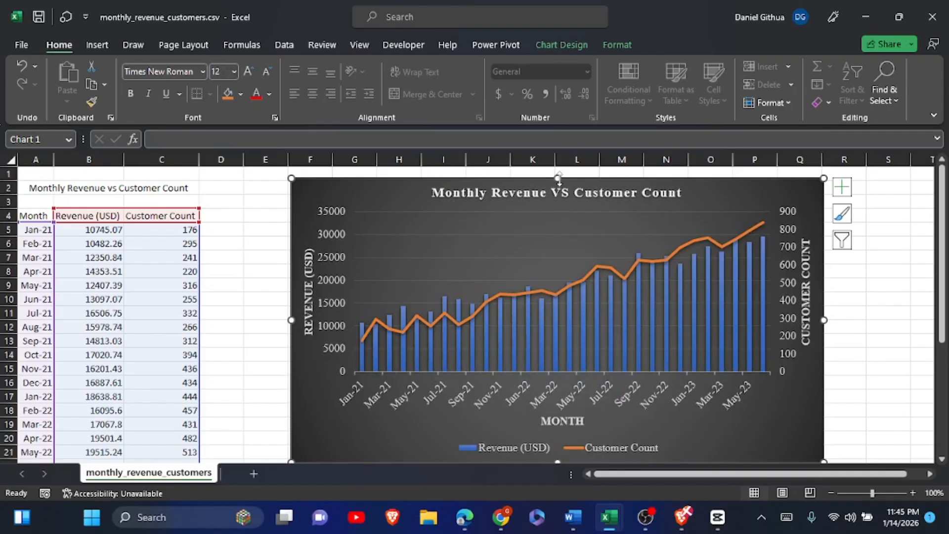
# Extend the chart up to the top of row 1 and across to about the middle of column R, and deselect it.
pyautogui.moveTo(558, 179); pyautogui.dragTo(558, 168)
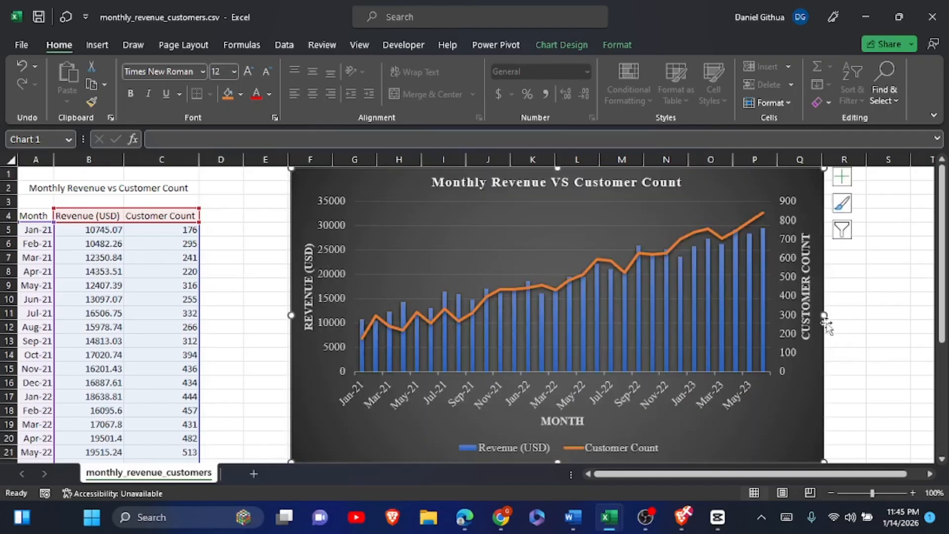
pyautogui.moveTo(825, 320); pyautogui.dragTo(848, 322)
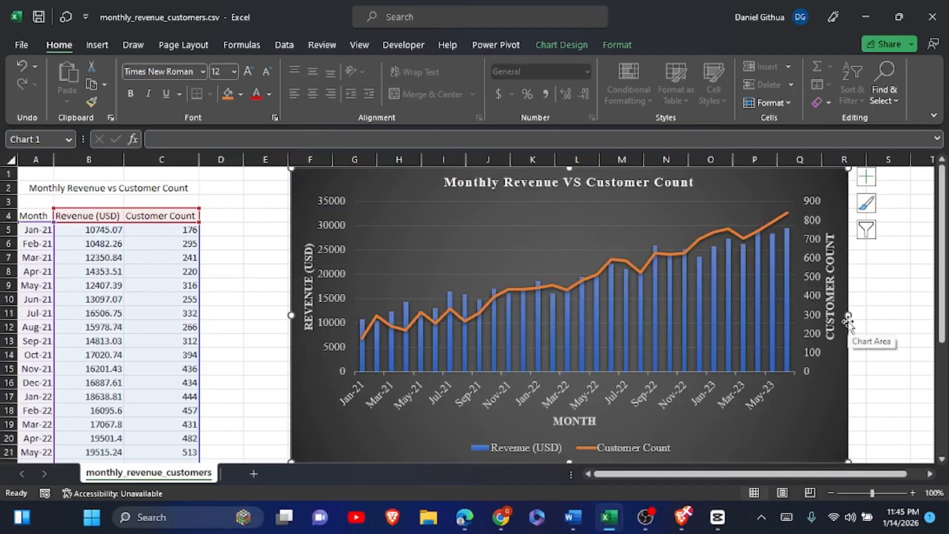
pyautogui.click(896, 310)
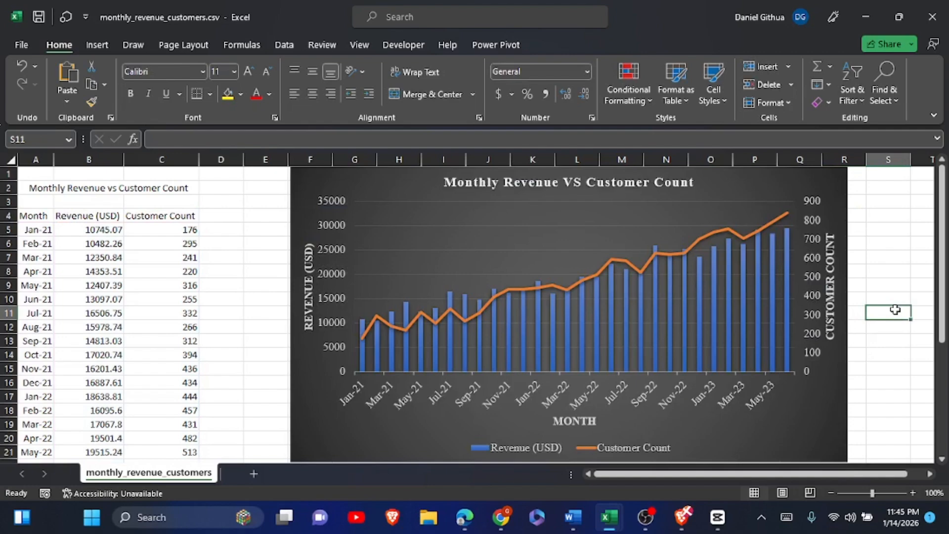